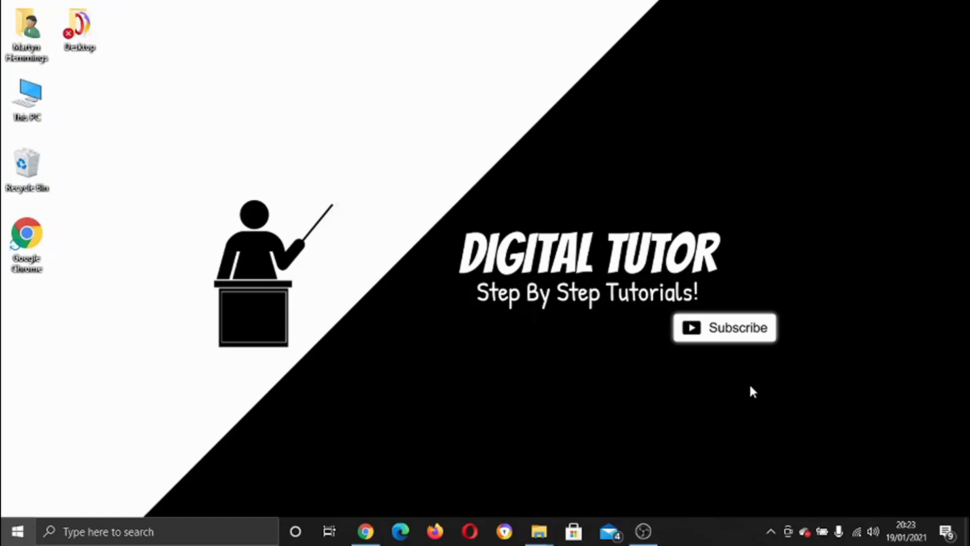
Open Google Chrome and restore it down to a smaller floating window
left_click(365, 531)
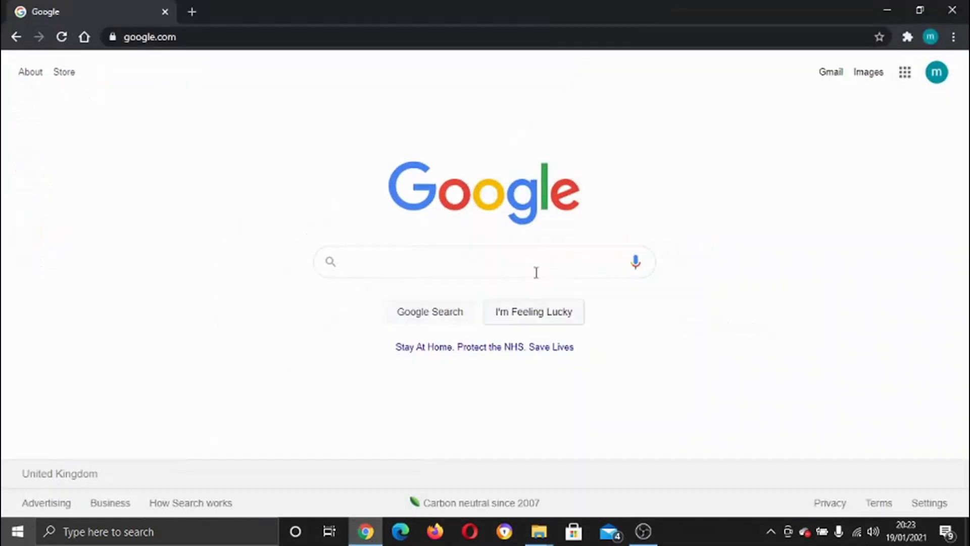
left_click(919, 10)
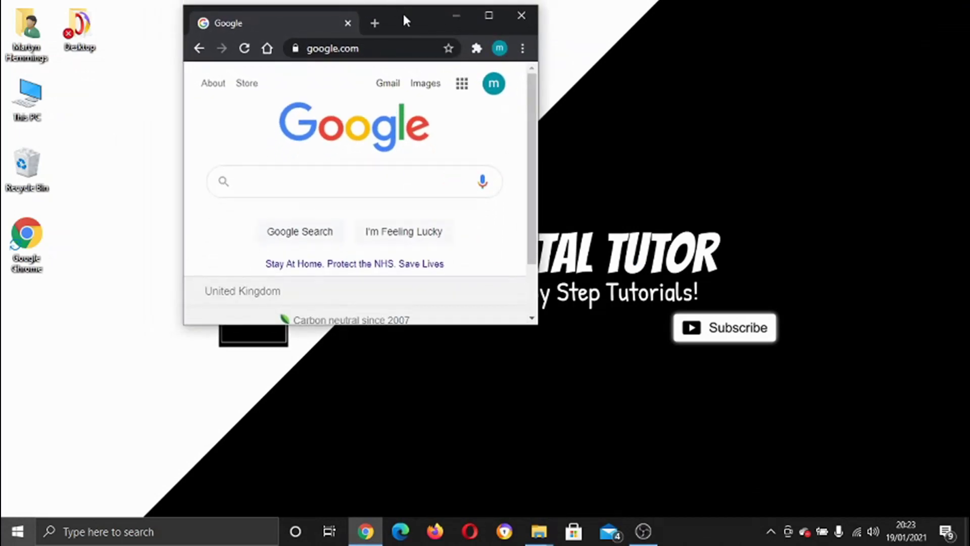
Drag Chrome to the right screen edge to snap it to the right half
mouse_move(404, 21)
left_mouse_down()
mouse_move(633, 101)
mouse_move(965, 121)
left_mouse_up()
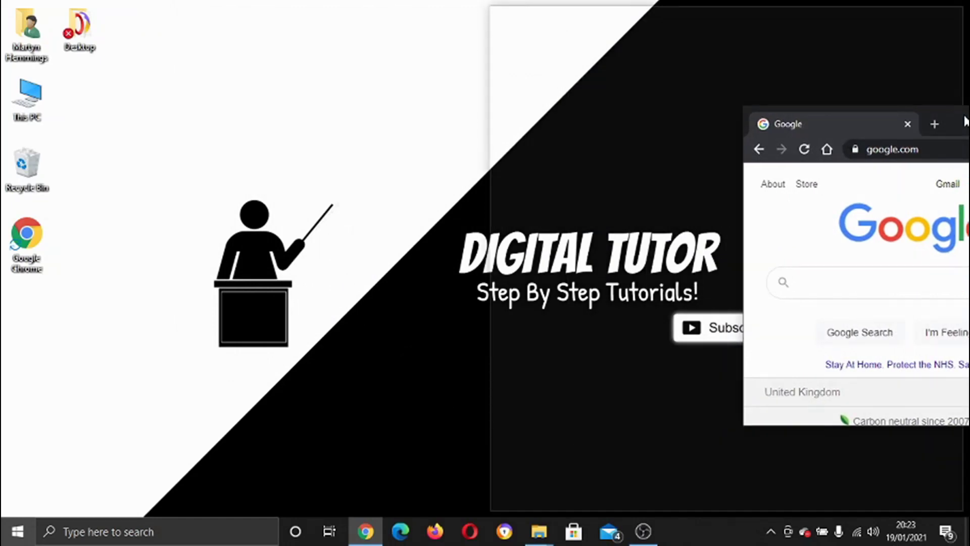
mouse_move(964, 121)
left_mouse_down()
mouse_move(860, 114)
mouse_move(933, 117)
mouse_move(969, 131)
left_mouse_up()
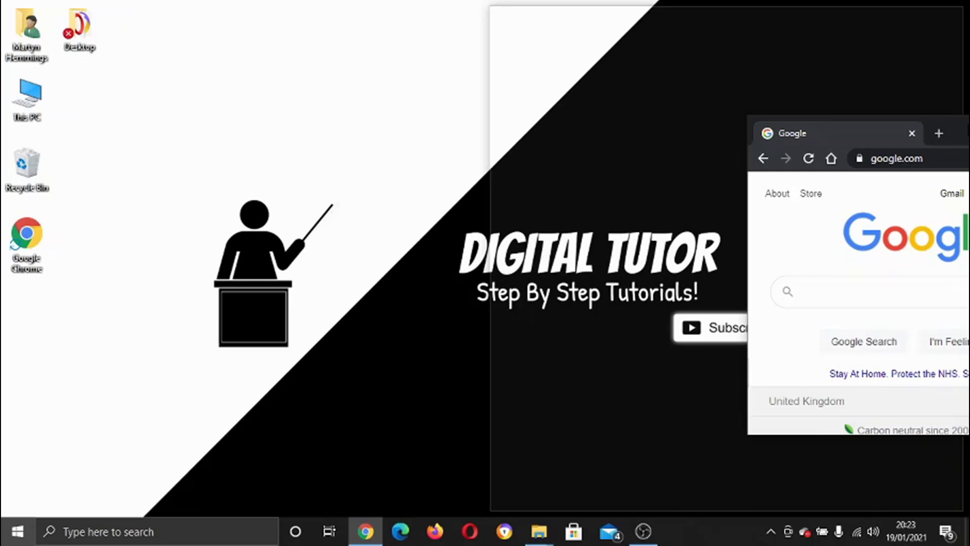
left_click_drag(966, 132, 969, 133)
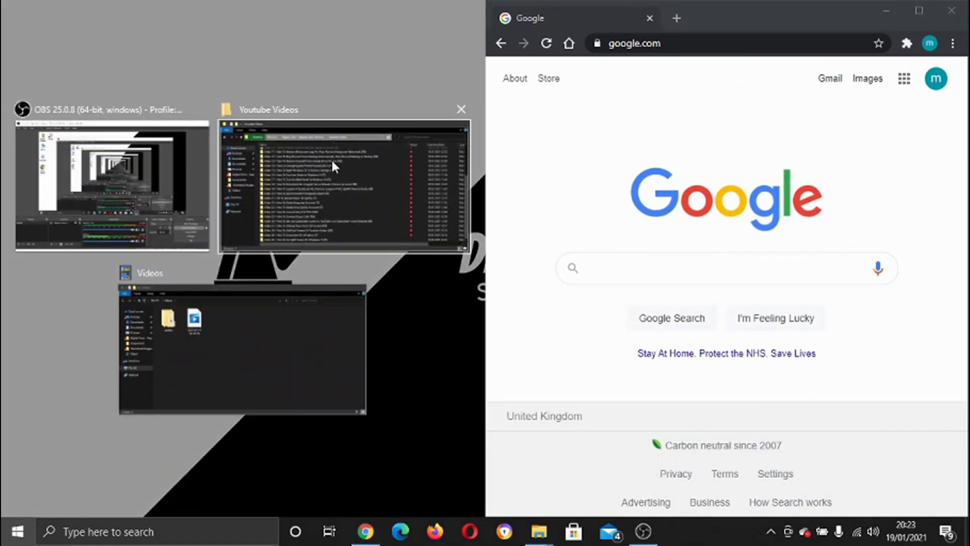
mouse_move(242, 341)
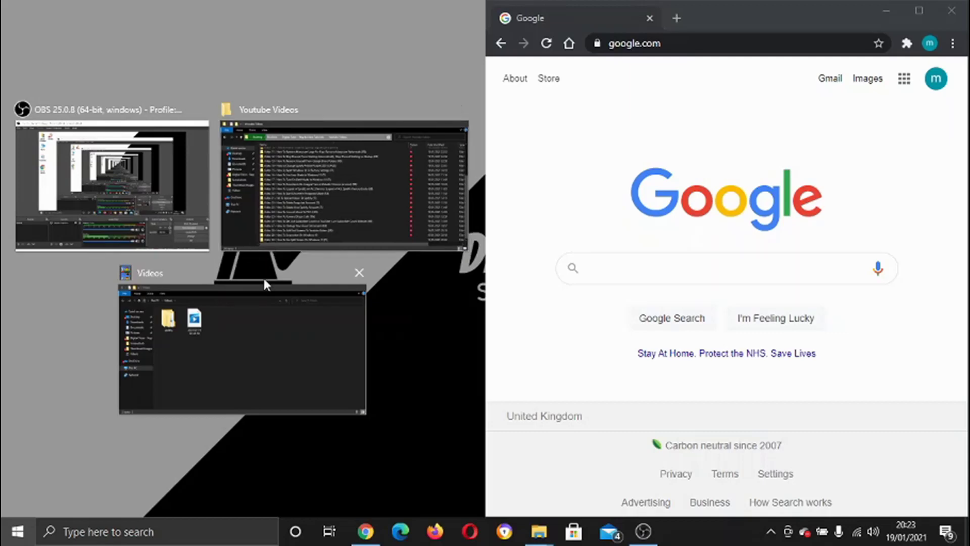
Snap the Youtube Videos folder into the left half, then minimise it
left_click(322, 214)
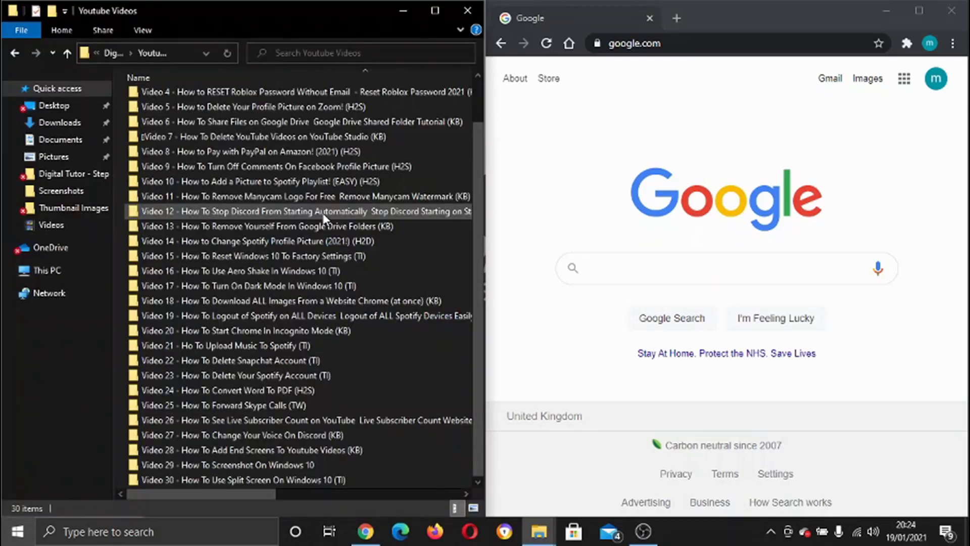
left_click(403, 12)
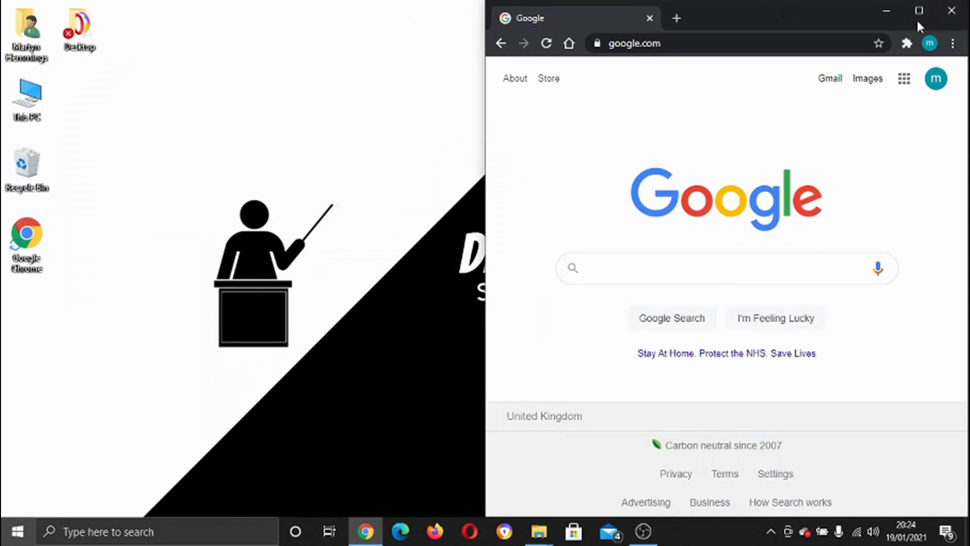
Maximise Chrome to fill the whole screen
left_click(920, 15)
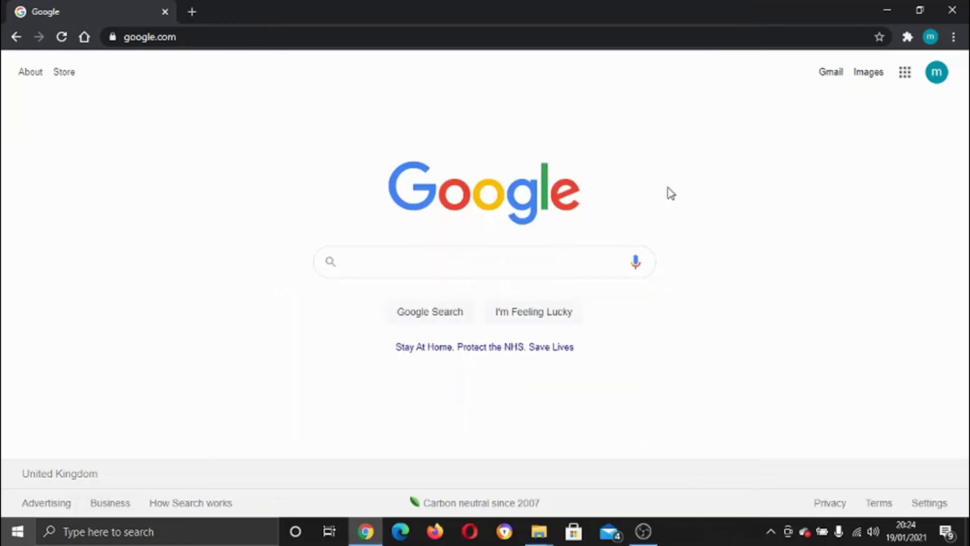
Cycle Chrome between left, right and floating with Windows+arrow keys, ending on the right half
key("super+Left")
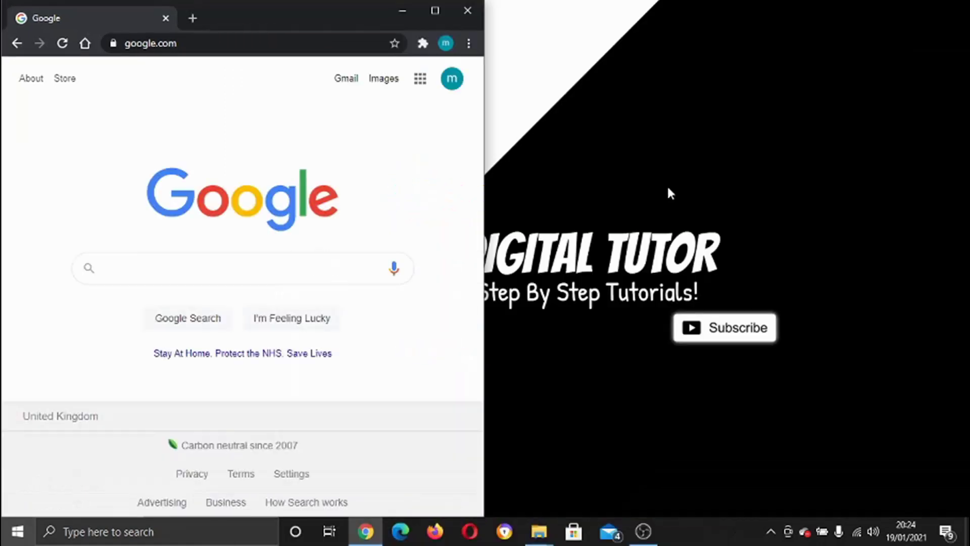
key("super+Right")
key("super+Right")
key("super+Left")
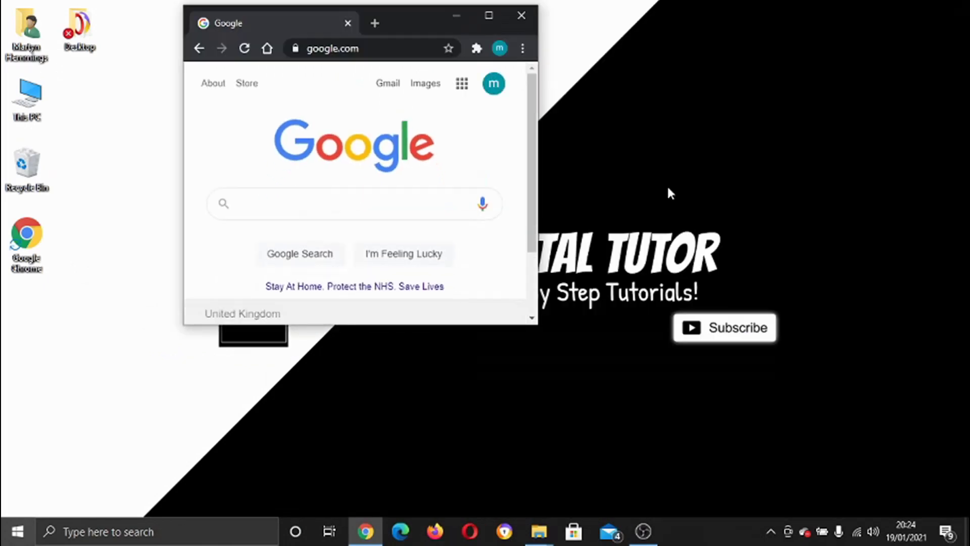
key("super+Left")
key("super+Right")
key("super+Right")
key("super+Left")
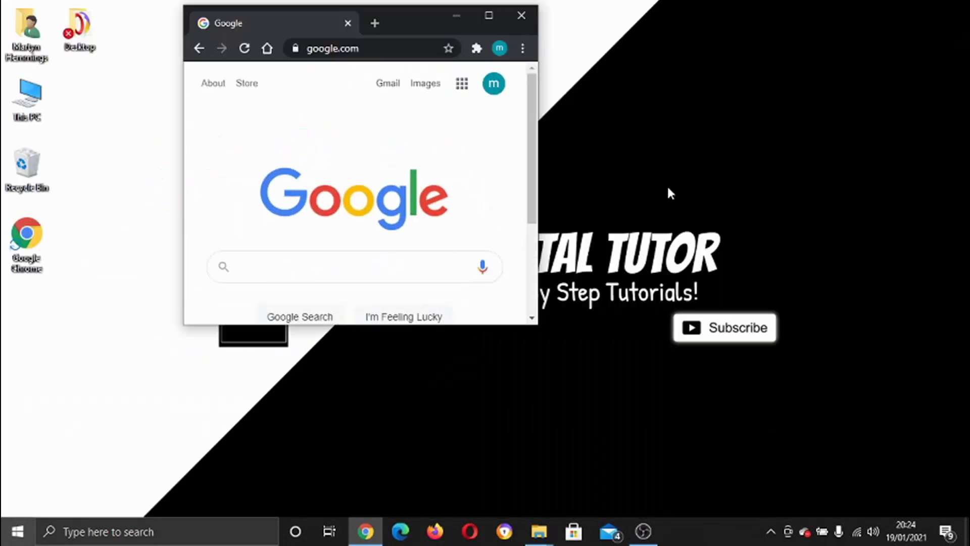
key("super+Left")
key("super+Right")
key("super+Right")
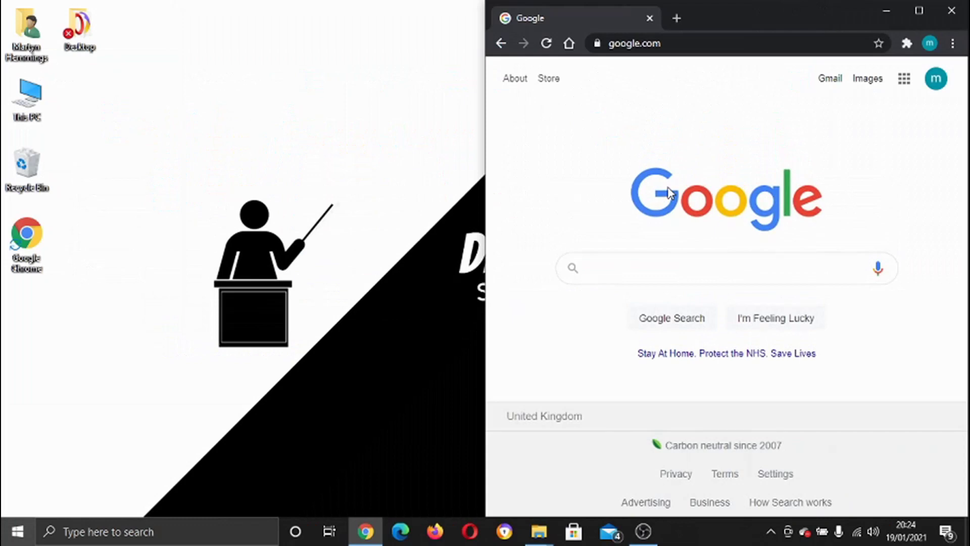
key("super+Right")
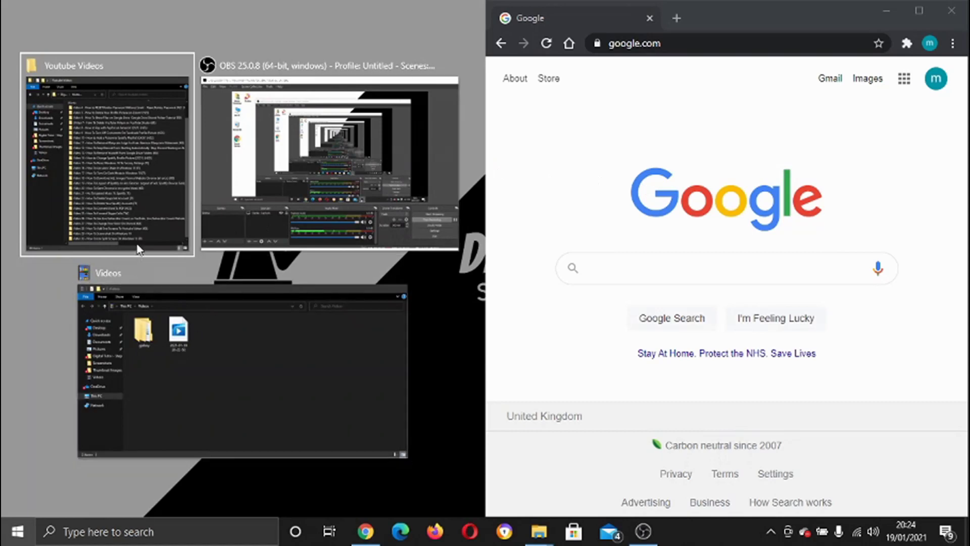
mouse_move(243, 372)
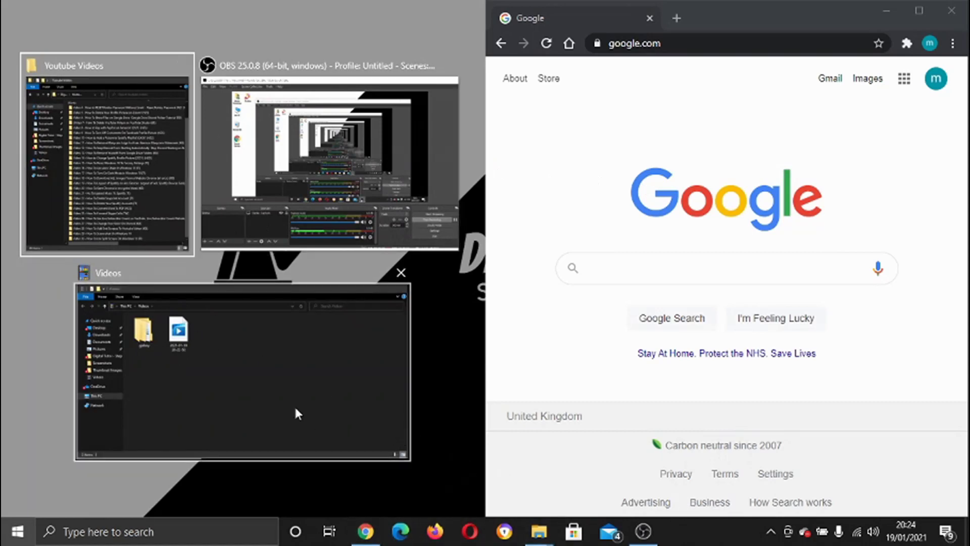
Choose the Videos folder thumbnail to place it in the left half
left_click(277, 405)
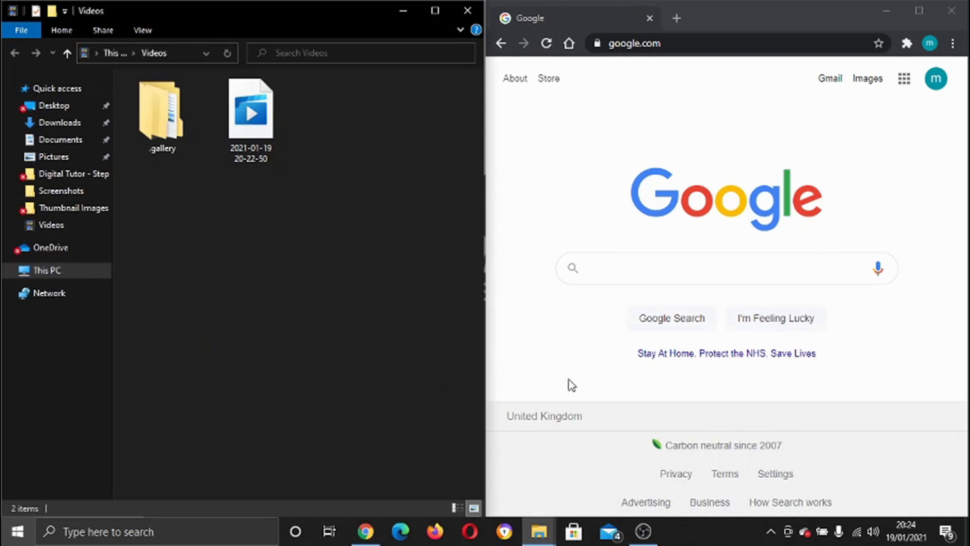